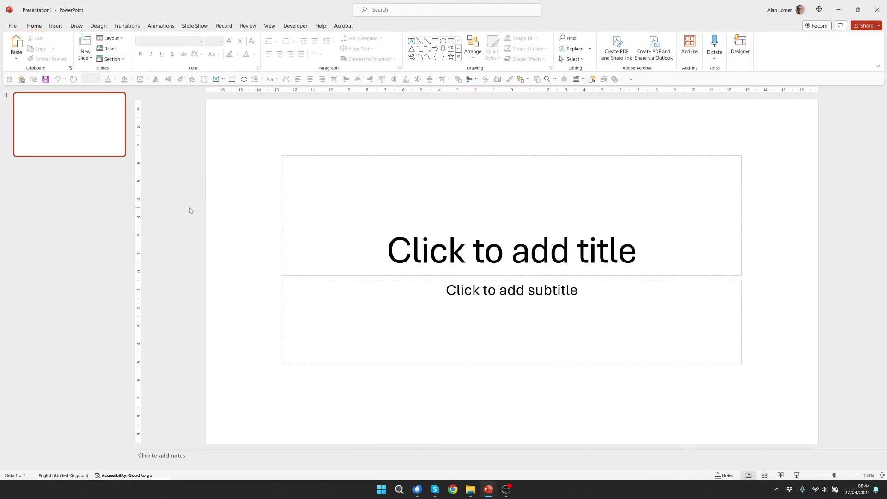
- Switch the first slide to the Blank layout and paste in the gradient EXPLAIN THE IDEA design
right_click(190, 208)
mouse_move(233, 257)
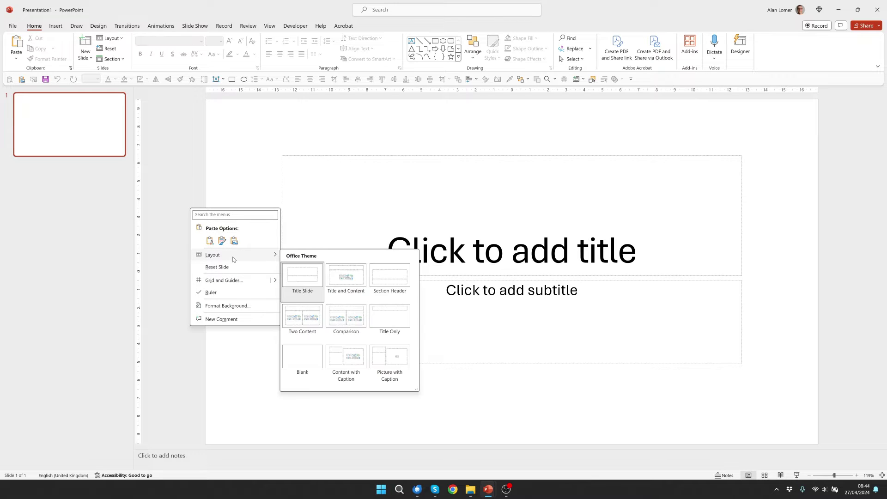
left_click(315, 359)
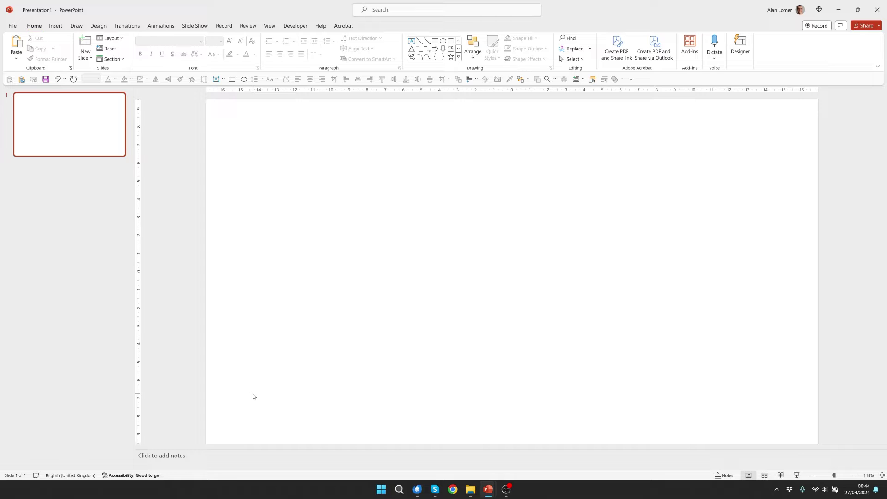
key("ctrl+v")
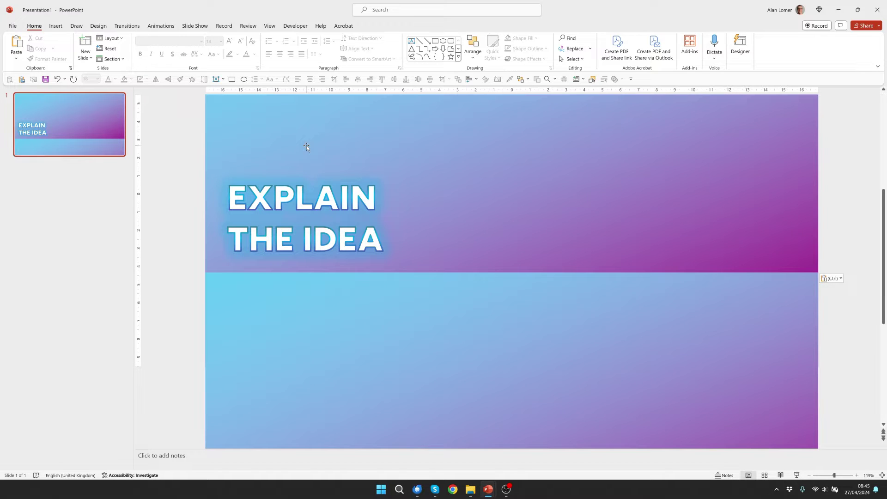
left_click(332, 123)
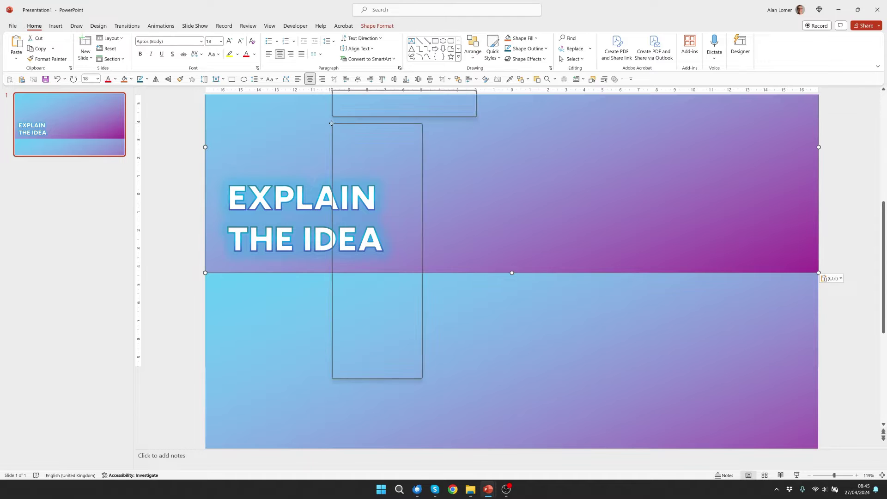
- Give the EXPLAIN THE IDEA heading text a gradient outline
left_click(384, 361)
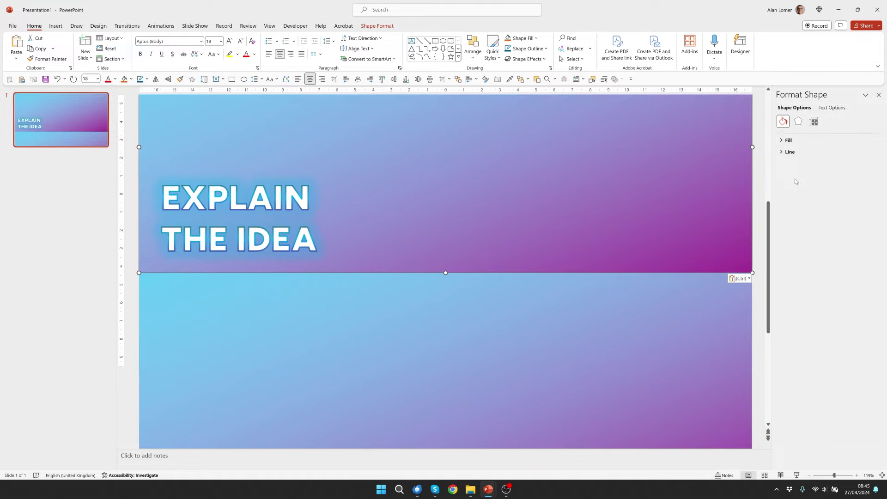
left_click(782, 141)
left_click(207, 197)
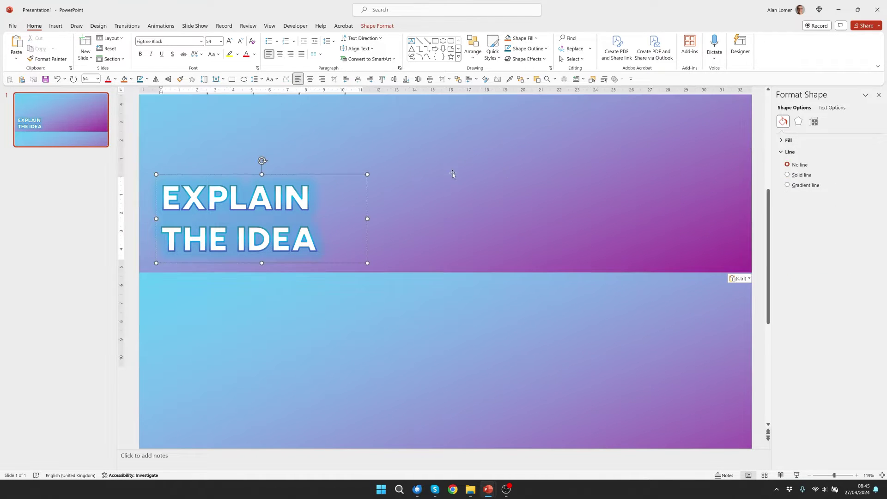
right_click(367, 174)
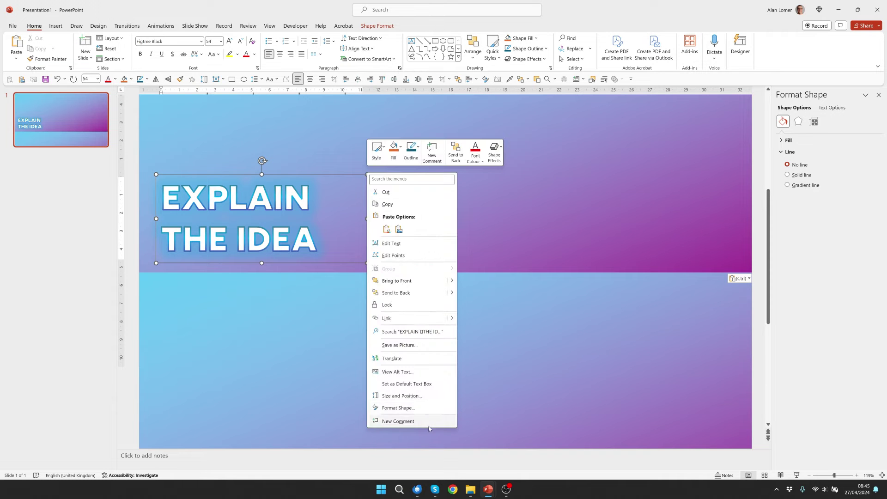
key("Escape")
left_click(827, 108)
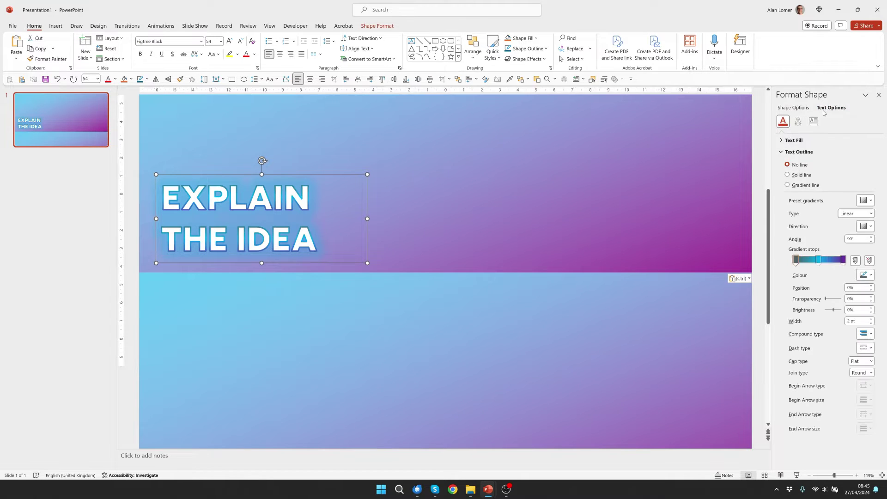
left_click(783, 152)
left_click(782, 152)
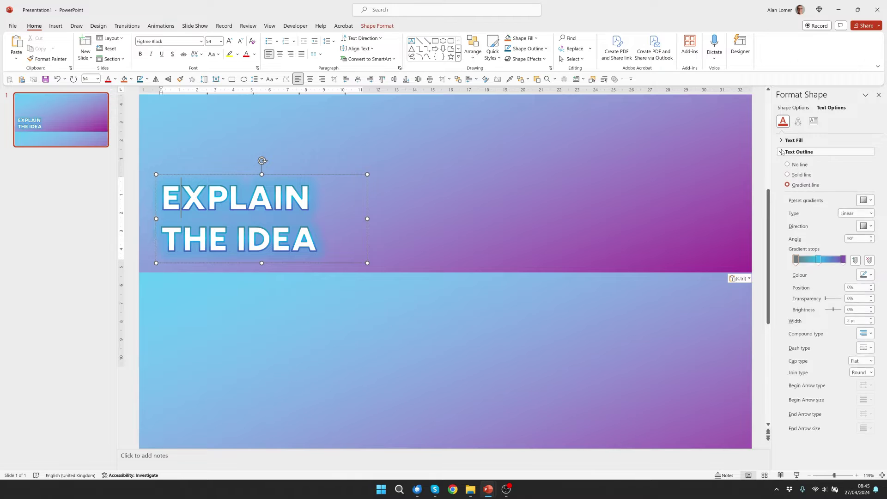
left_click(788, 185)
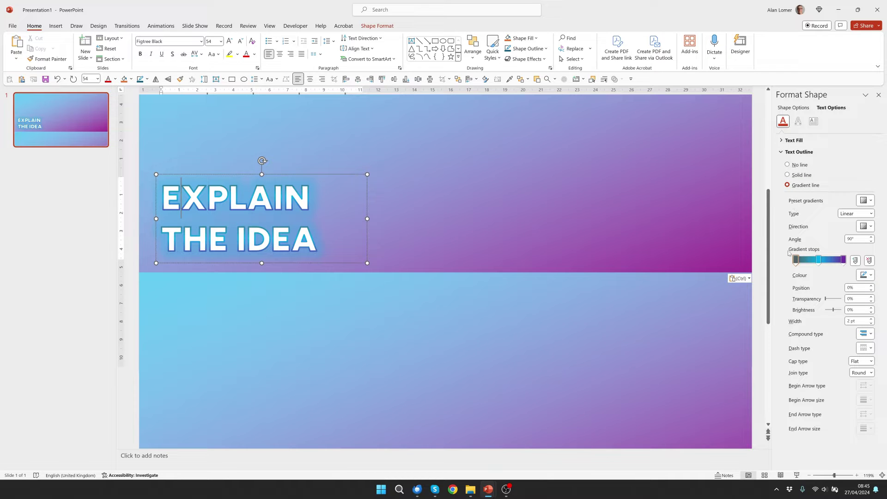
- Set the heading's text glow size to 30 pt
left_click(795, 125)
left_click(790, 163)
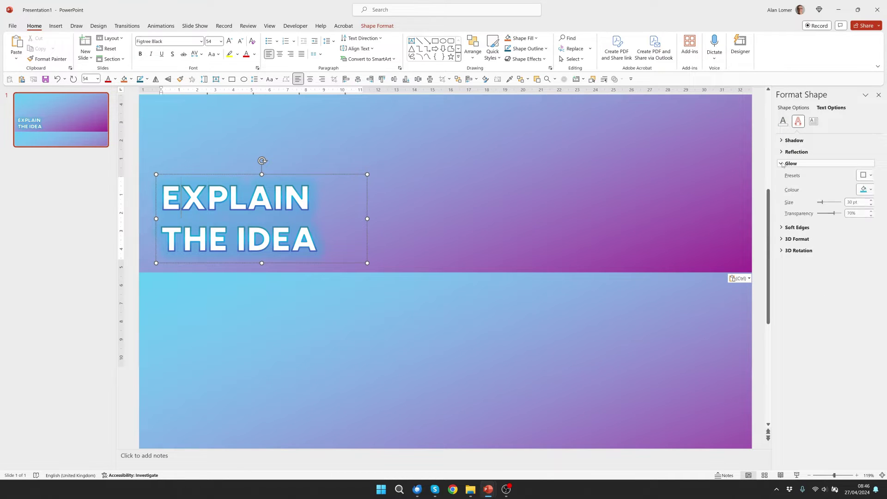
left_click(860, 202)
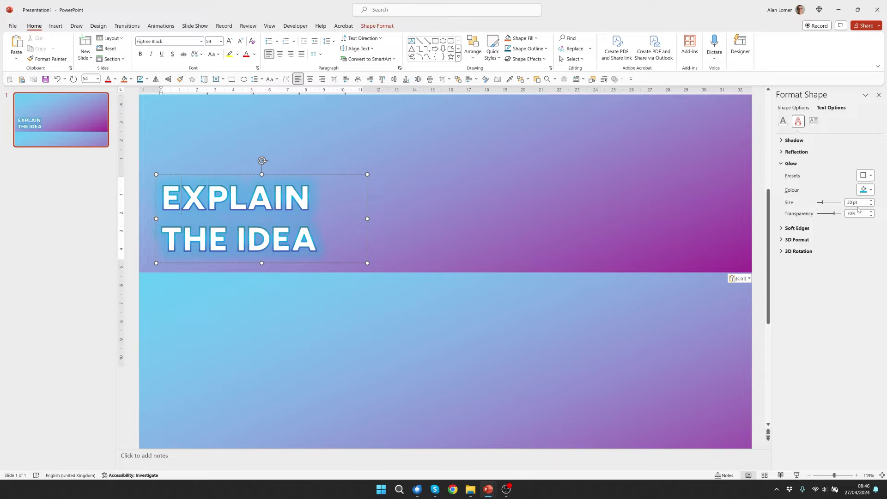
type("30")
key("Return")
left_click(30, 169)
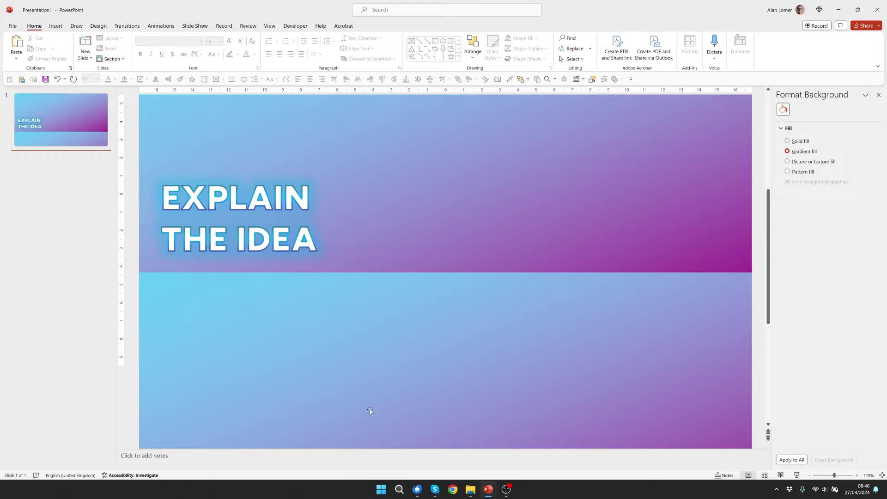
- Paste the bokeh FALLING ROTATING BOUNCING SHAPES and DESIGN slides after slide 1, keeping source formatting
right_click(60, 169)
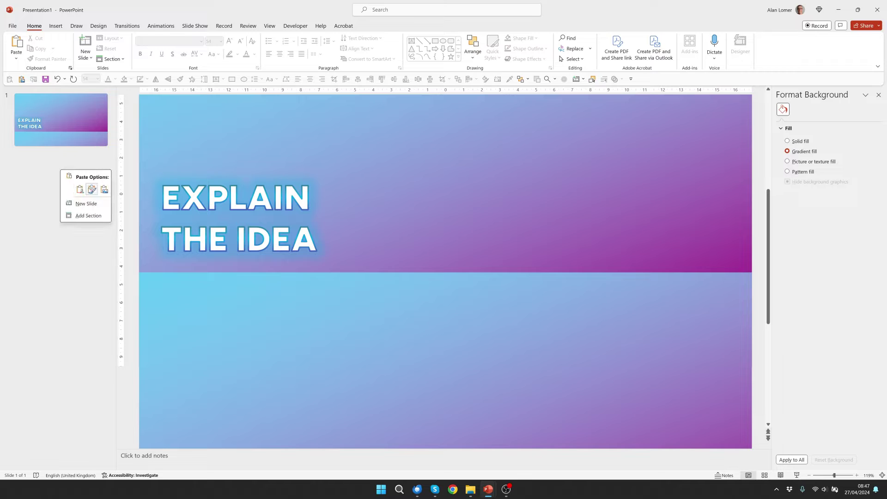
left_click(92, 189)
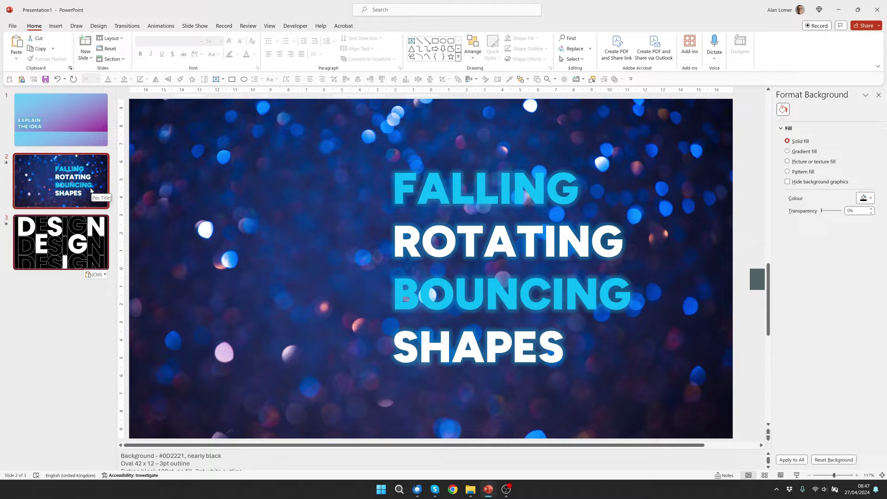
left_click(65, 125)
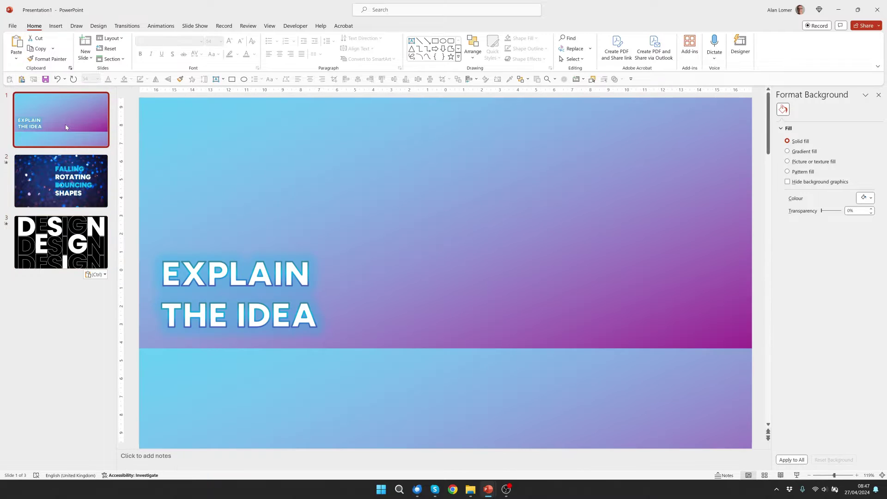
- Insert a slide zoom of the bokeh slide 2 onto slide 1
left_click(55, 25)
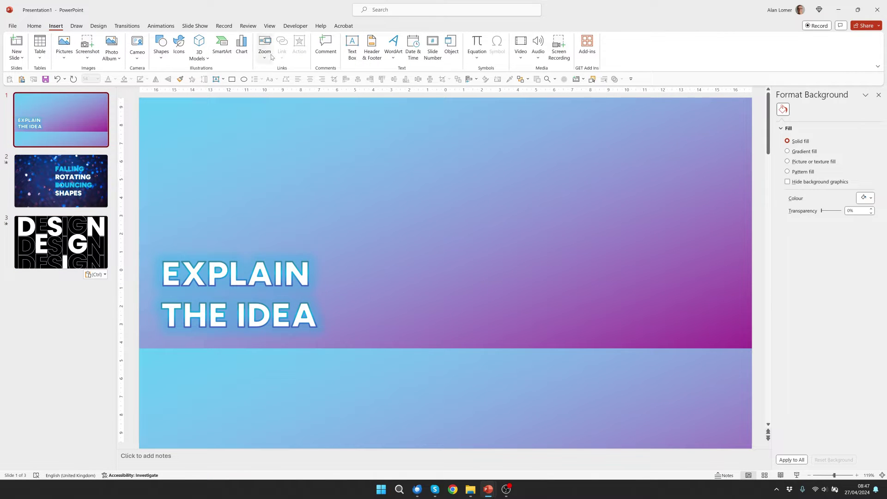
left_click(268, 57)
left_click(280, 95)
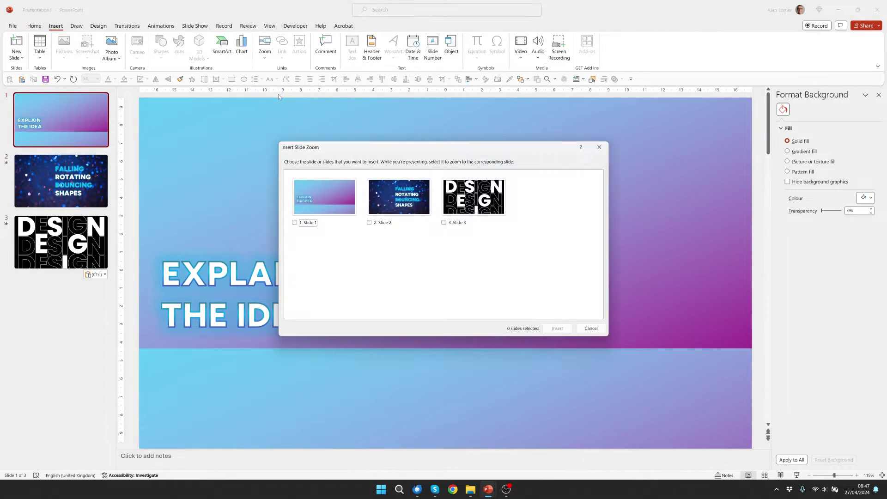
left_click(399, 198)
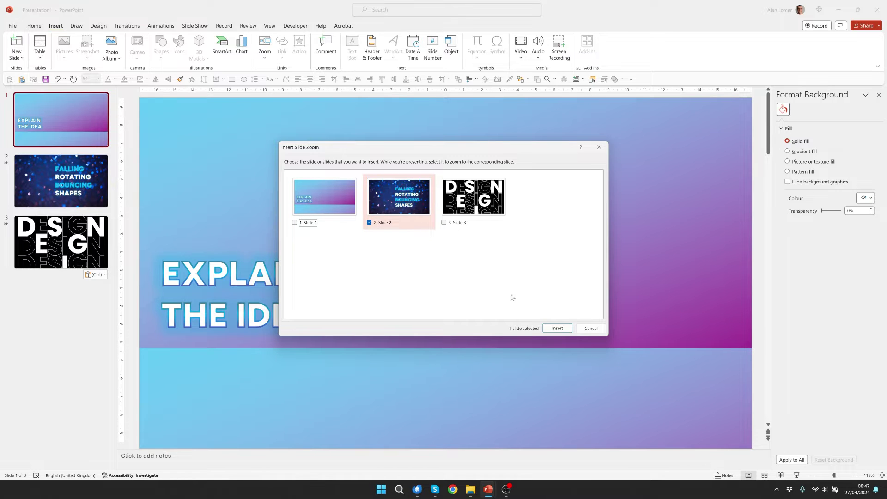
left_click(557, 328)
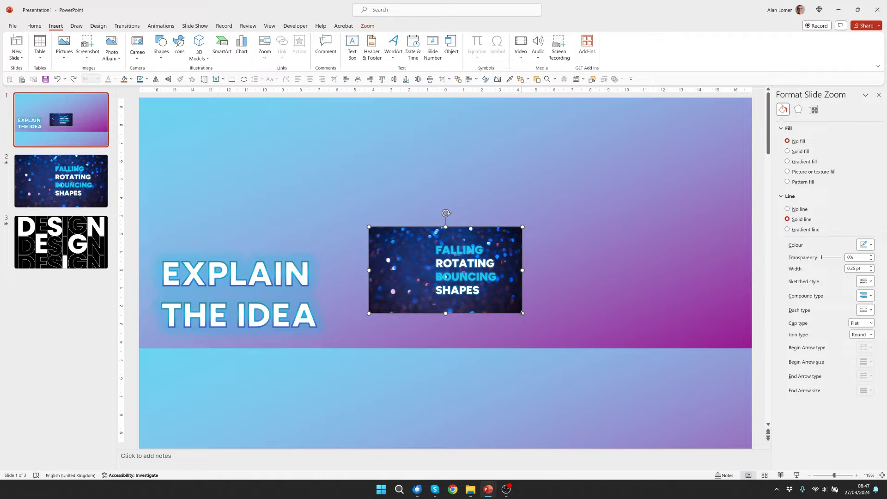
- Enlarge the bokeh zoom and position it to the right of the heading
left_click_drag(523, 313, 571, 348)
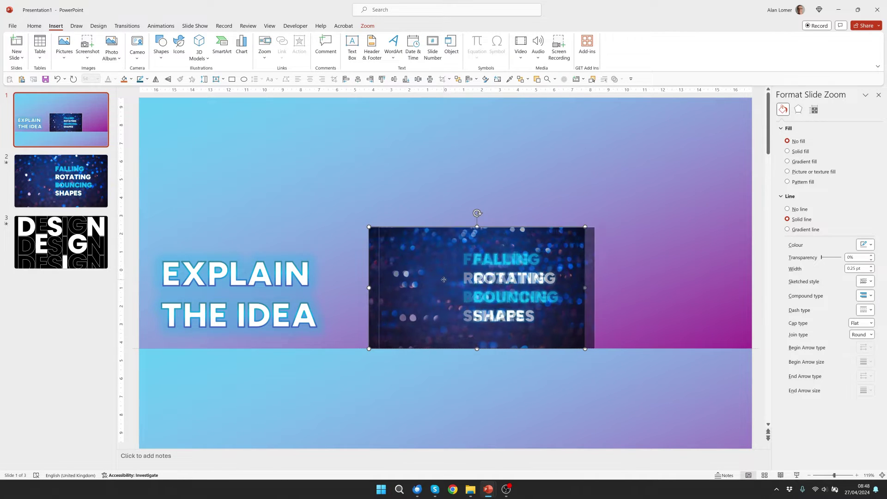
left_click_drag(444, 280, 510, 280)
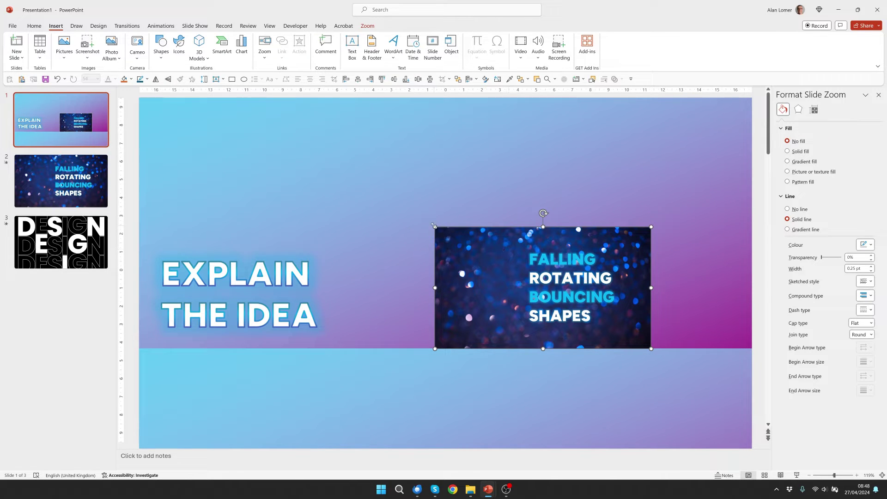
left_click_drag(435, 227, 480, 240)
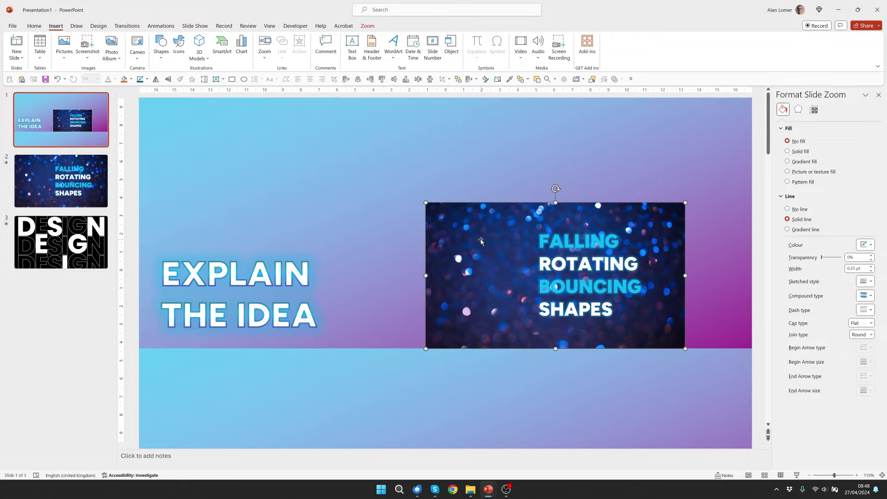
left_click(800, 112)
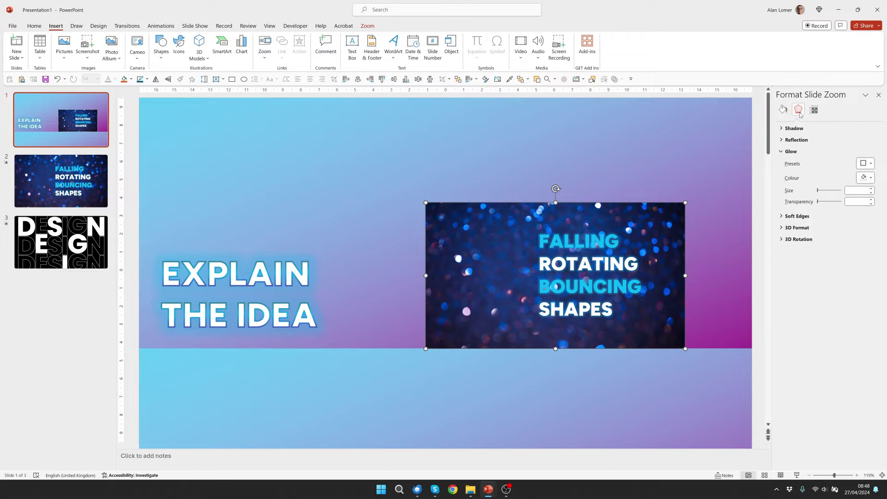
- Apply the Tight Reflection: Touching preset to the bokeh zoom
left_click(782, 140)
left_click(866, 151)
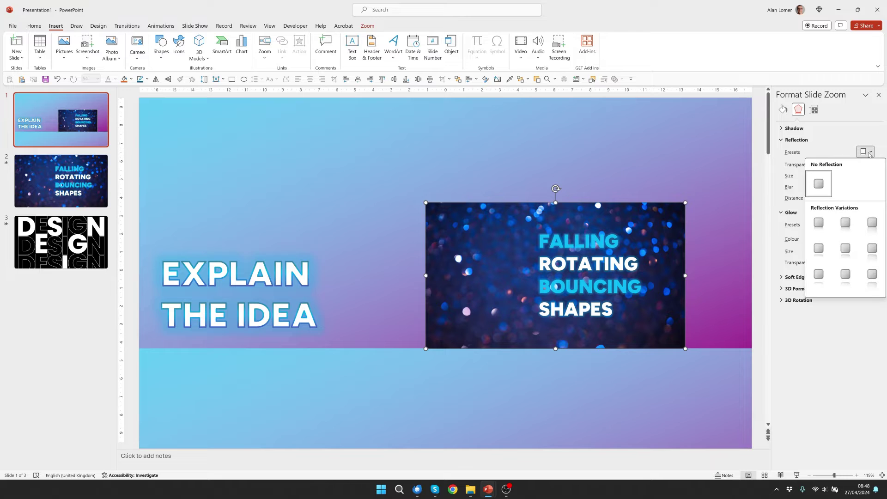
left_click(819, 223)
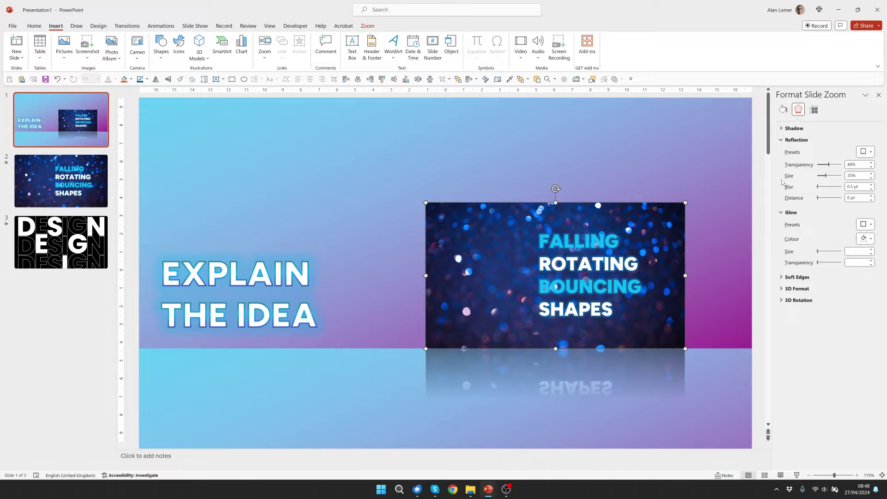
- Give the zoom a 20 pt glow in cyan sampled from the picture, at 80% transparency
left_click(865, 238)
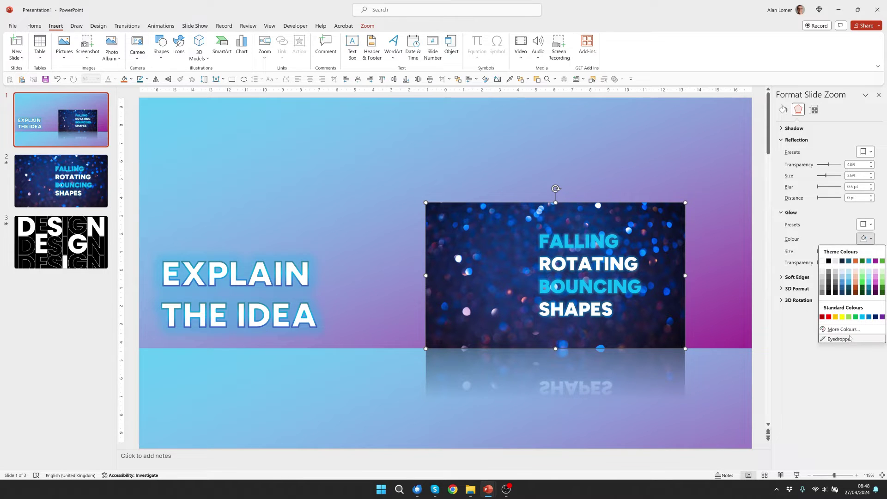
left_click(851, 339)
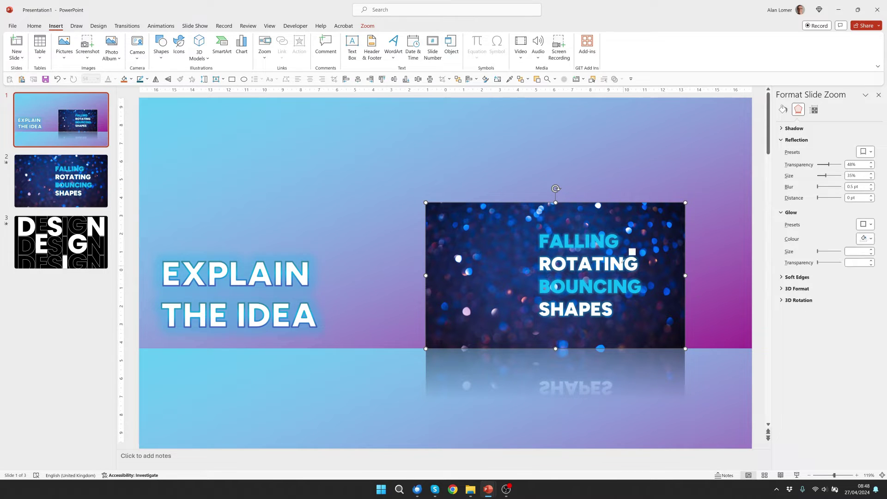
left_click(601, 241)
left_click_drag(864, 252, 822, 257)
type("20")
key("Tab")
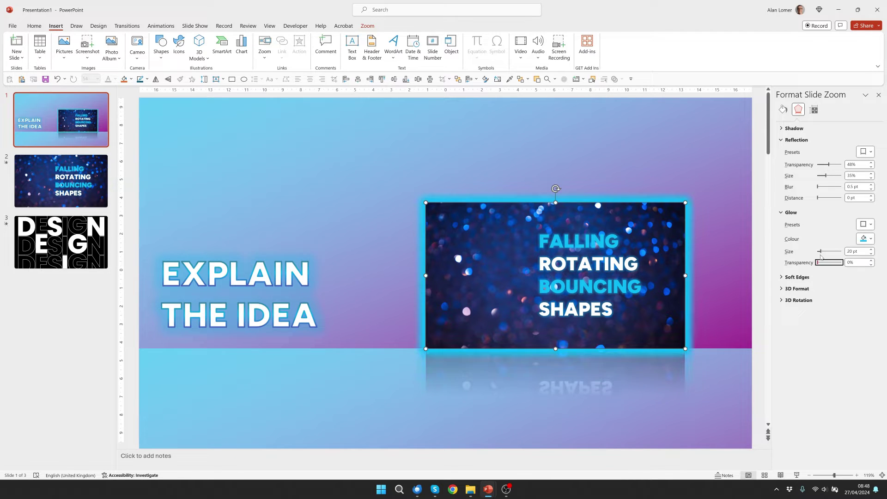
key("Tab")
type("80")
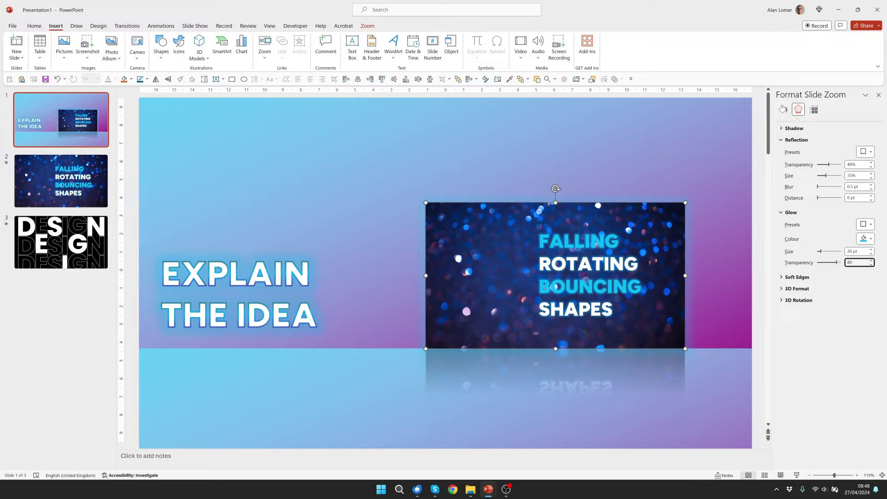
key("Return")
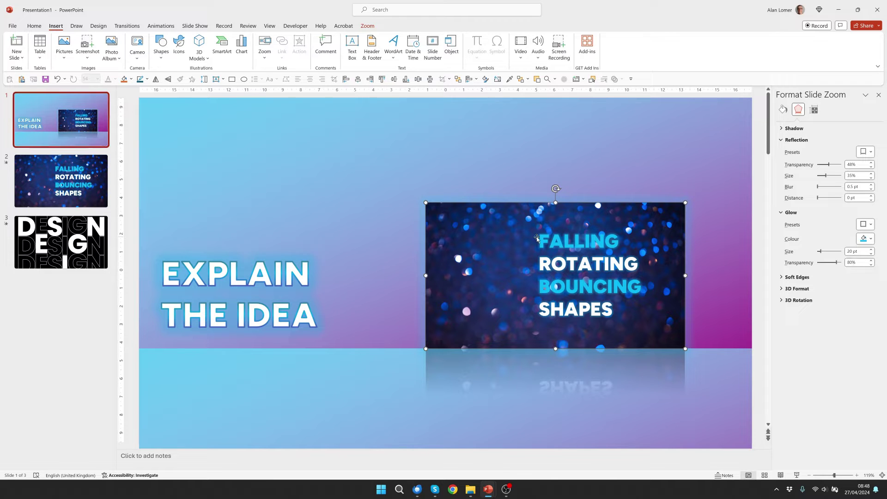
left_click(783, 109)
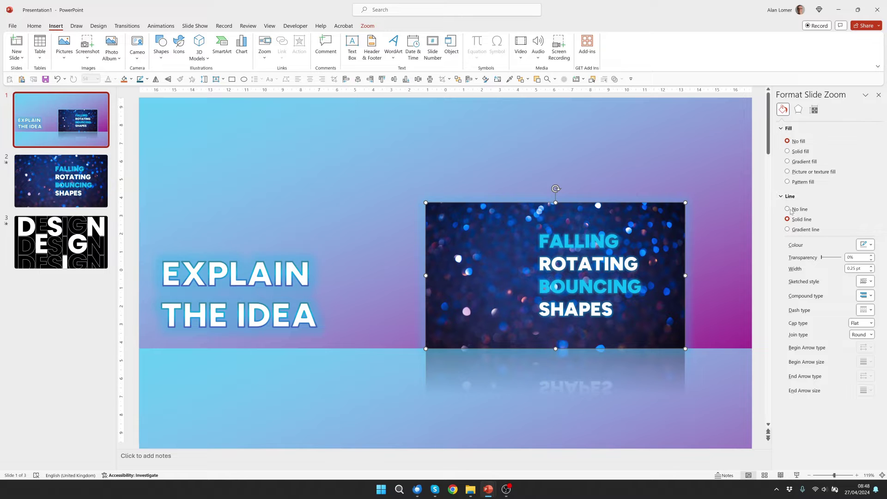
- Set the zoom's line to No line, then preview zooming into and out of it in a slide show
left_click(790, 211)
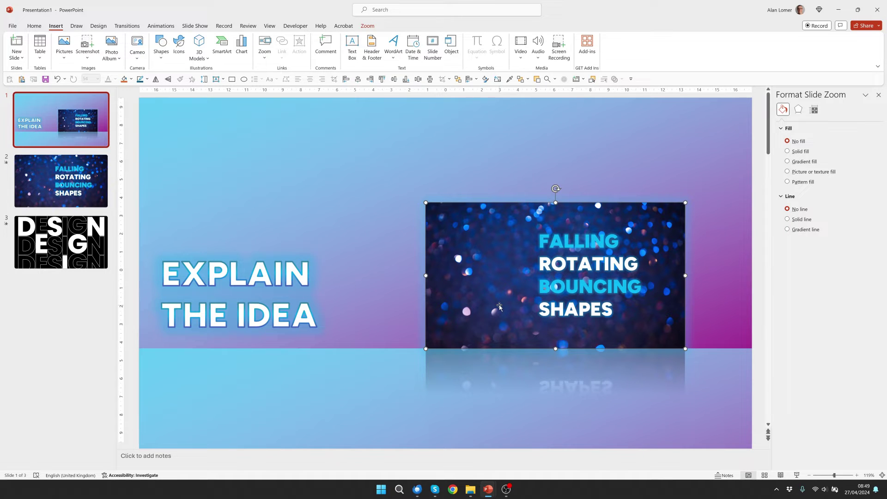
key("F5")
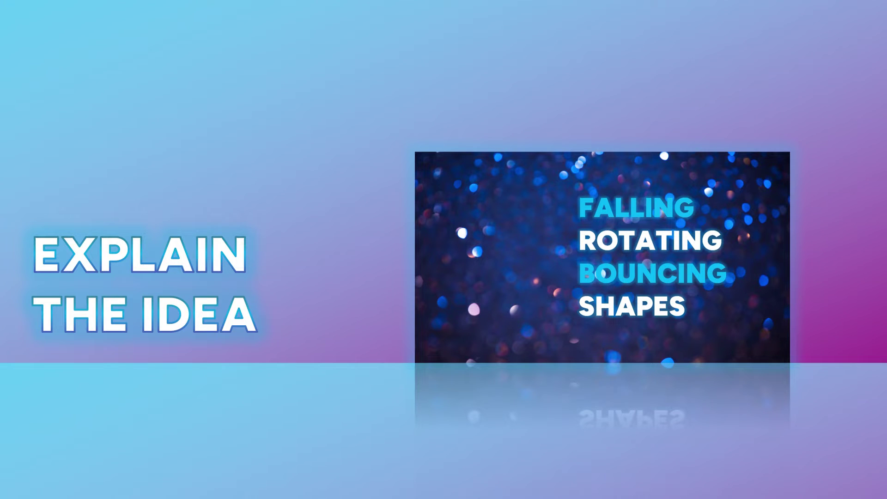
key("Right")
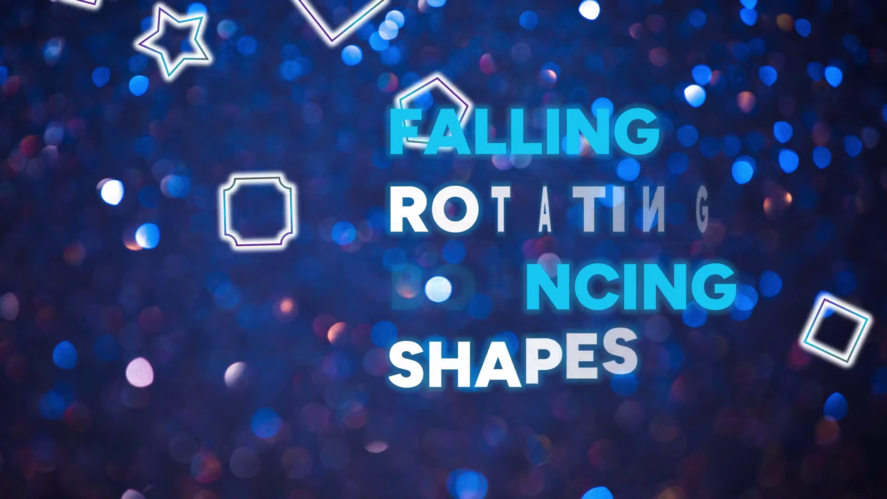
key("Right")
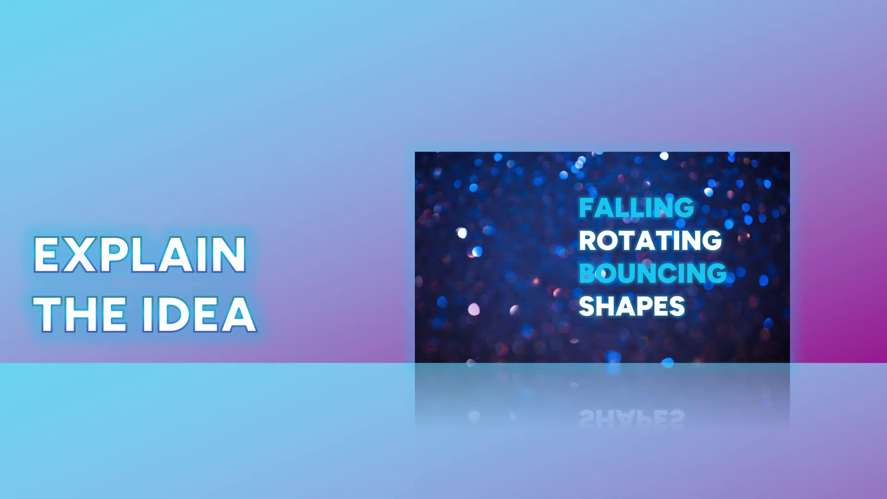
key("Escape")
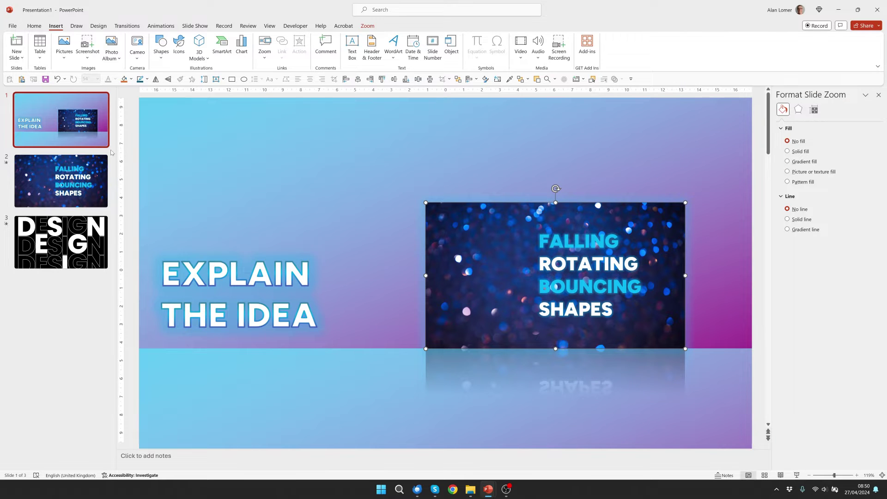
- Duplicate slide 1 and move the copy after the bokeh slide as slide 3
left_click(83, 140)
key("ctrl+d")
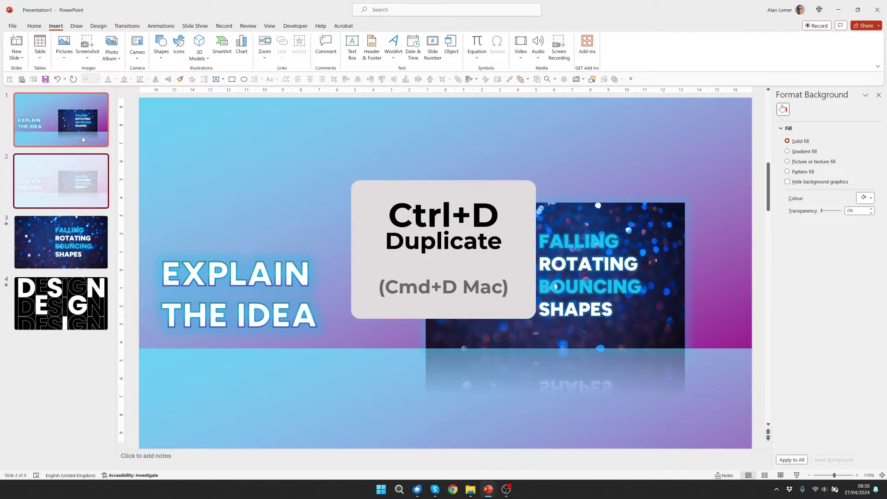
left_click_drag(48, 196, 53, 241)
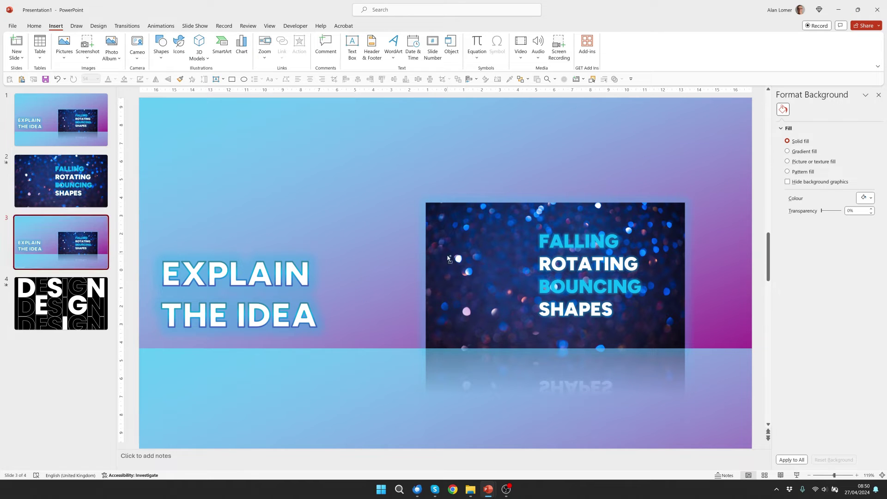
scroll(444, 263, "down", 4)
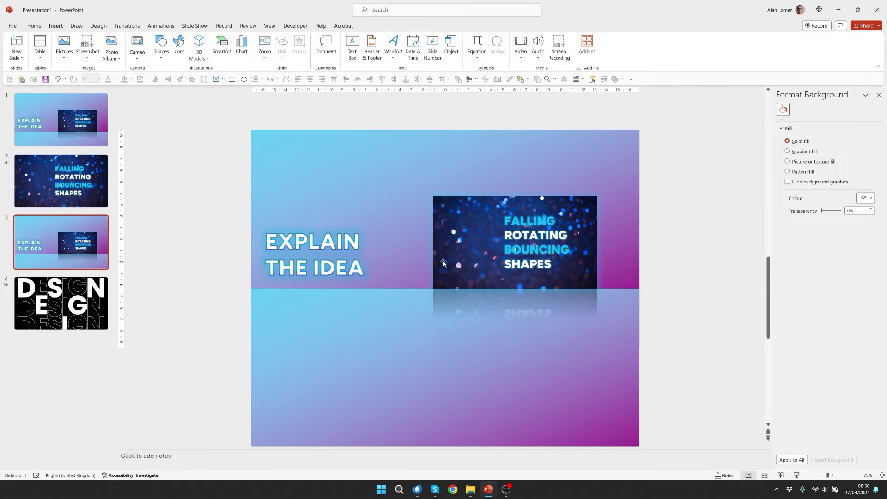
left_click(458, 207)
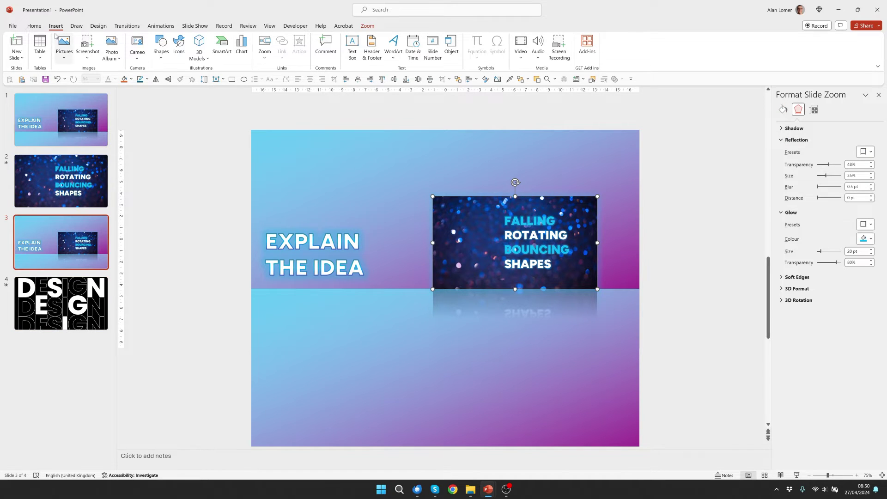
- Insert a slide zoom of the DESIGN slide on slide 3, sized to match and parked off the right edge
left_click(265, 49)
left_click(281, 96)
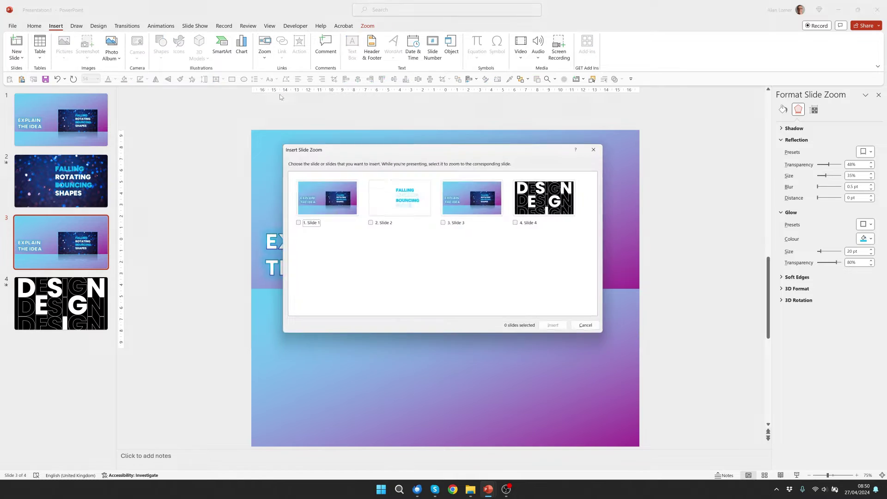
left_click(556, 201)
left_click(558, 329)
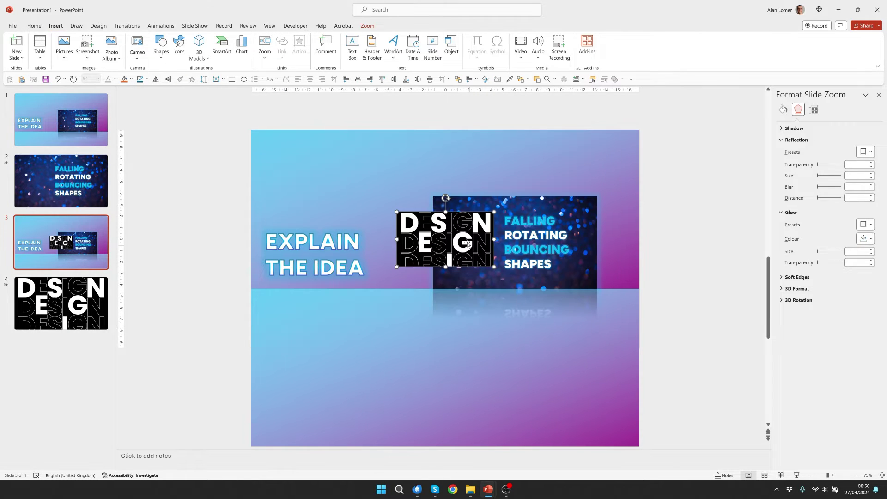
left_click_drag(447, 220, 482, 204)
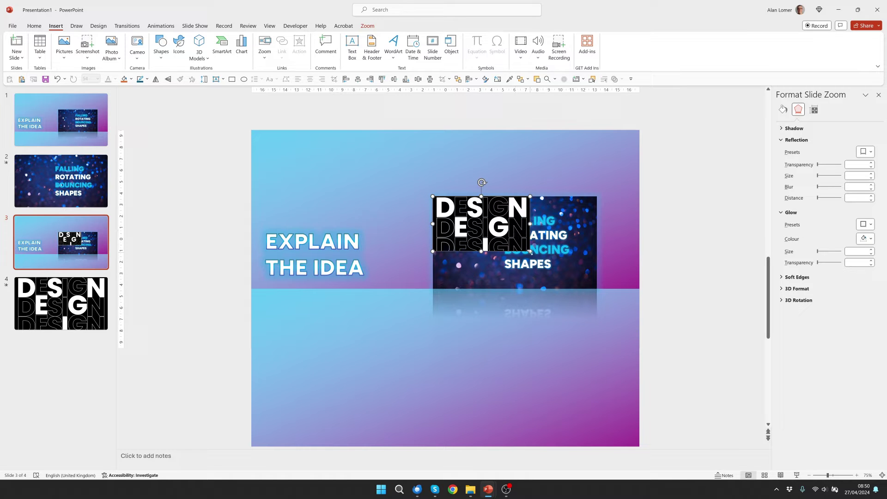
left_click_drag(530, 252, 597, 287)
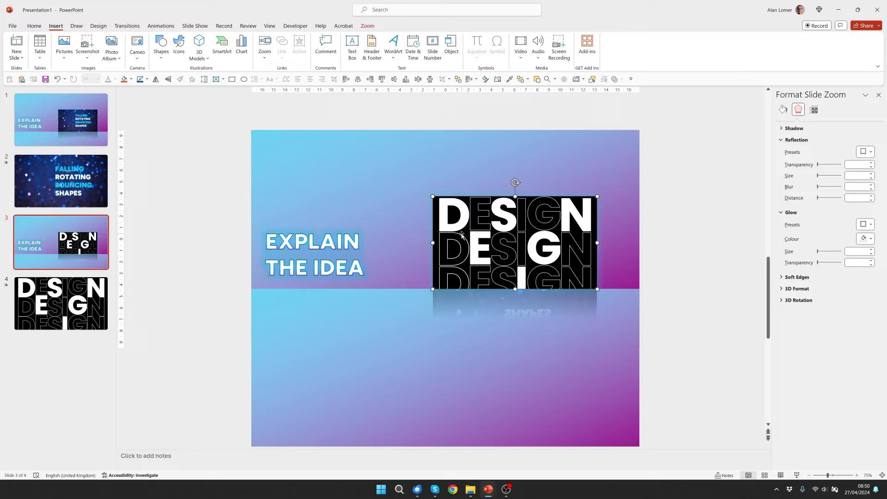
left_click_drag(462, 236, 671, 244)
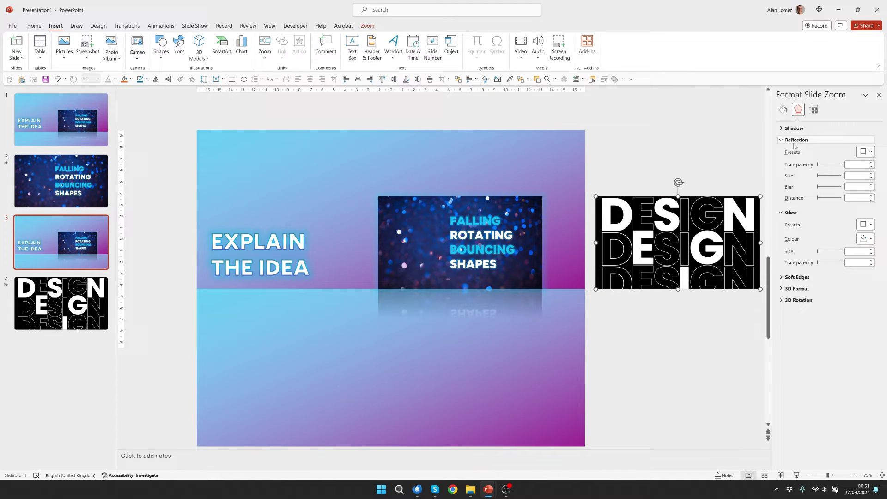
- Give the DESIGN zoom a reflection preset and a 20 pt cyan glow at 80% transparency
left_click(865, 152)
left_click(818, 223)
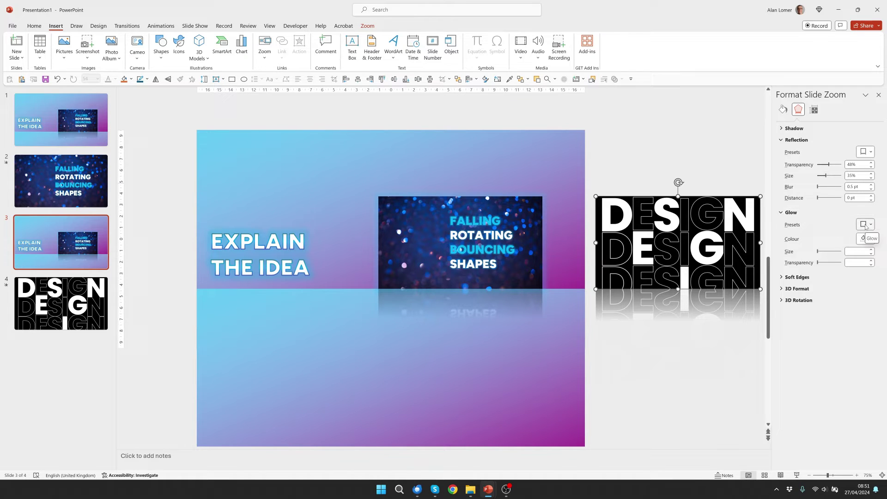
left_click(865, 238)
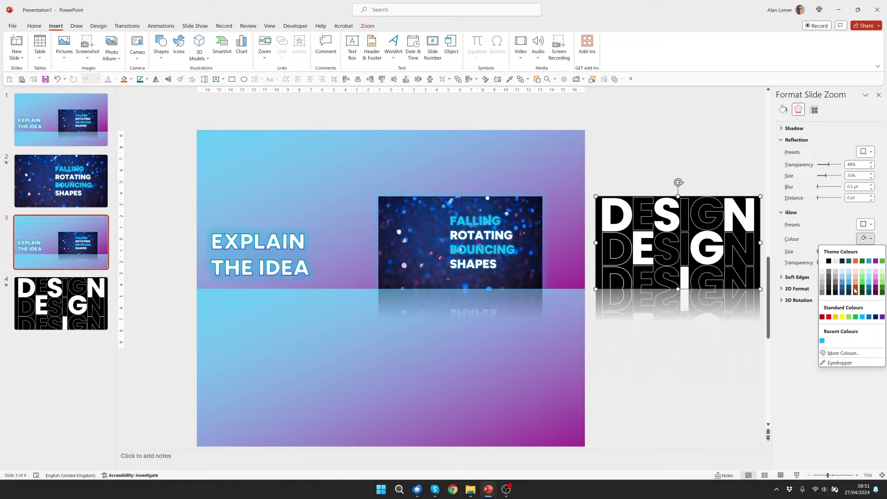
left_click(822, 341)
left_click_drag(860, 251, 819, 257)
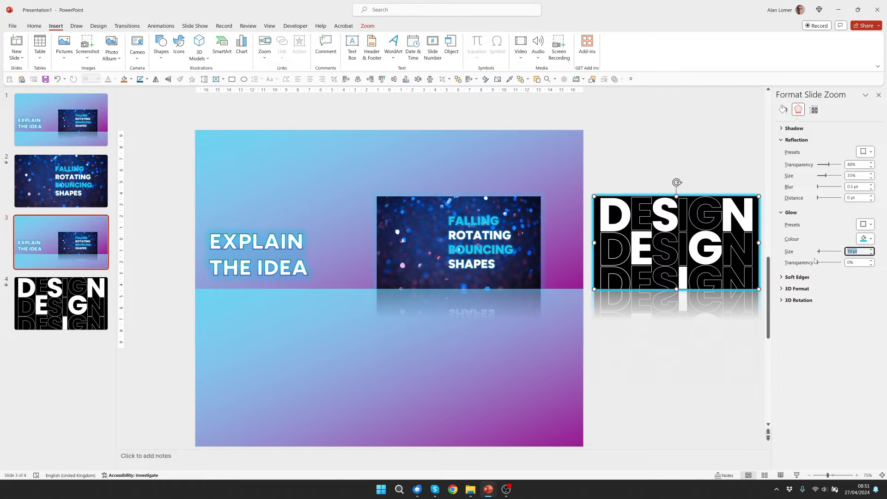
type("20")
key("Tab")
type("80")
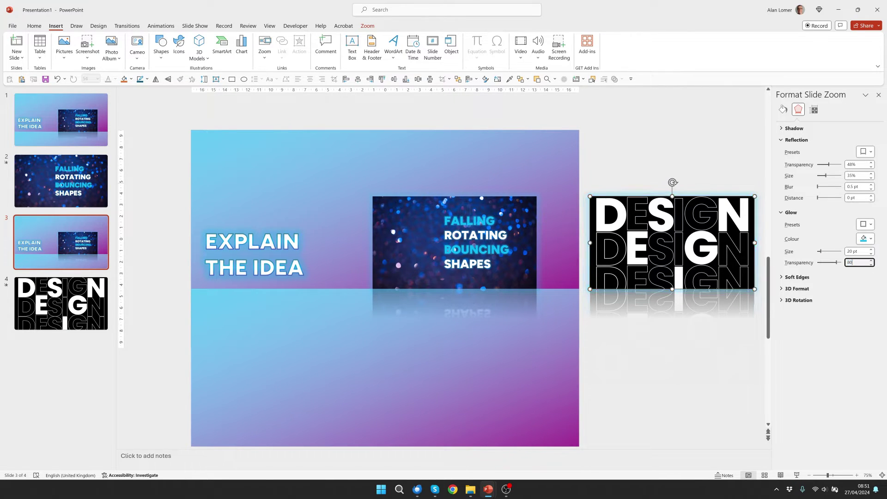
key("Tab")
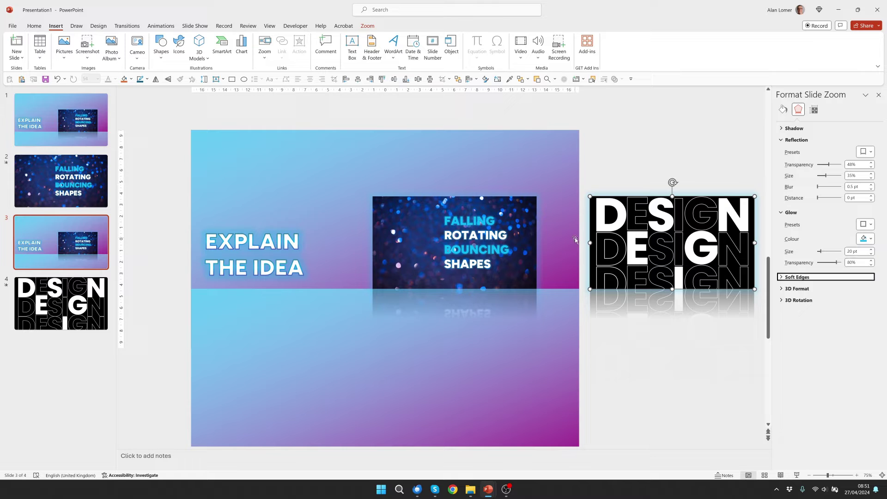
- Retype the slide 3 heading as MOVE ON over two lines and duplicate the slide
triple_click(254, 254)
type("MOVE")
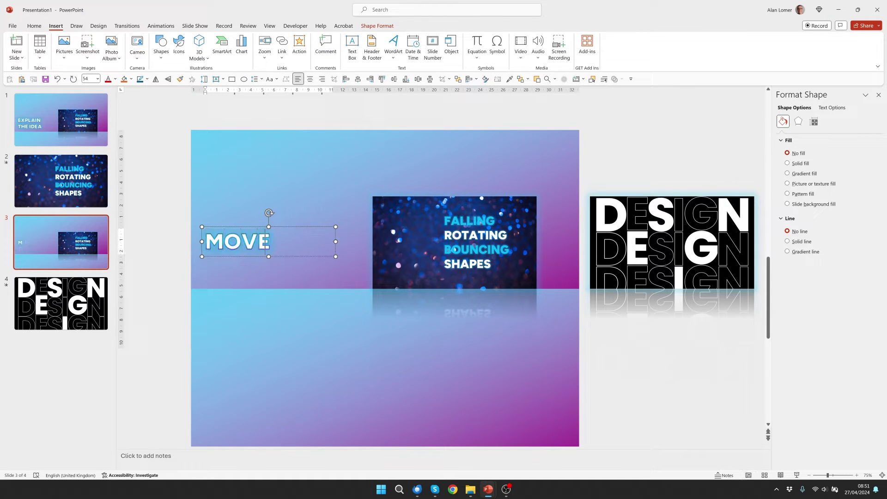
key("Return")
type("ON")
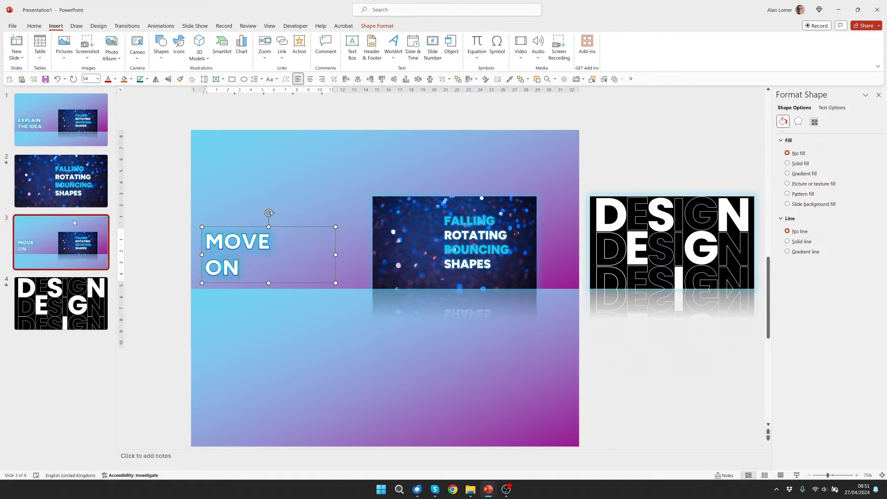
left_click(57, 241)
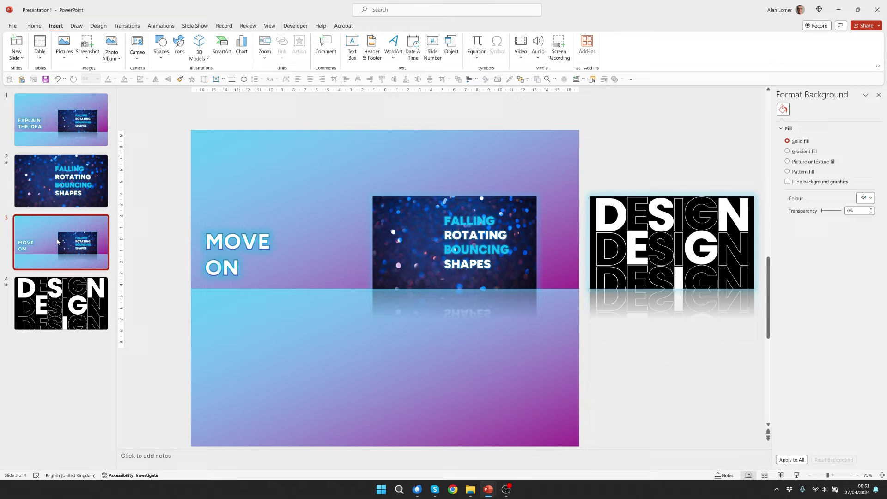
key("ctrl+d")
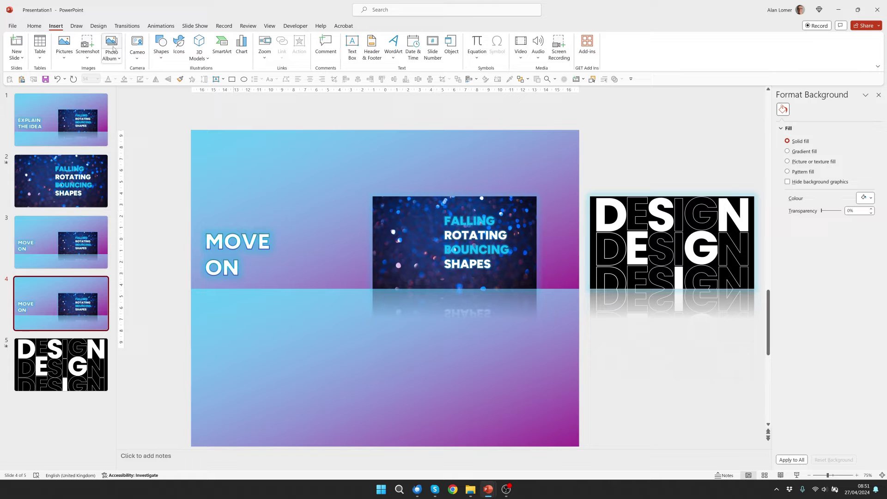
- Apply Morph to slide 4, shift the bokeh zoom off the left edge and place the DESIGN zoom on the slide
left_click(127, 26)
left_click(84, 49)
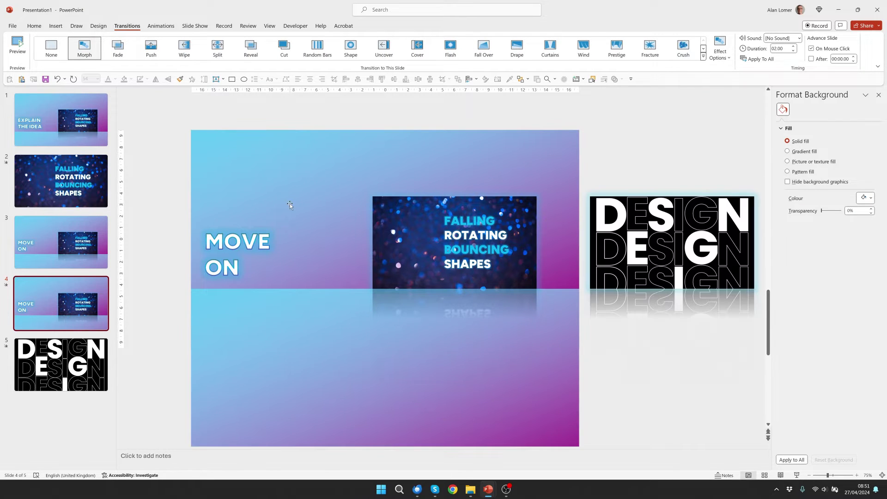
left_click(465, 233)
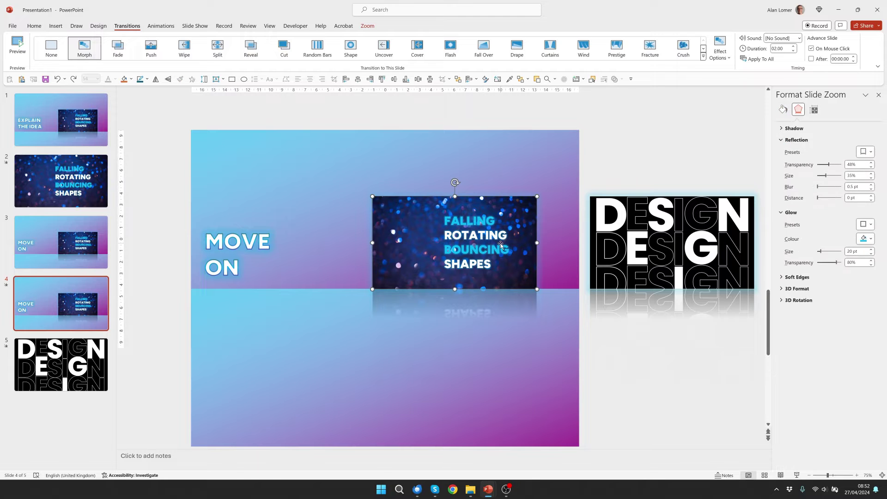
left_click_drag(500, 243, 145, 258)
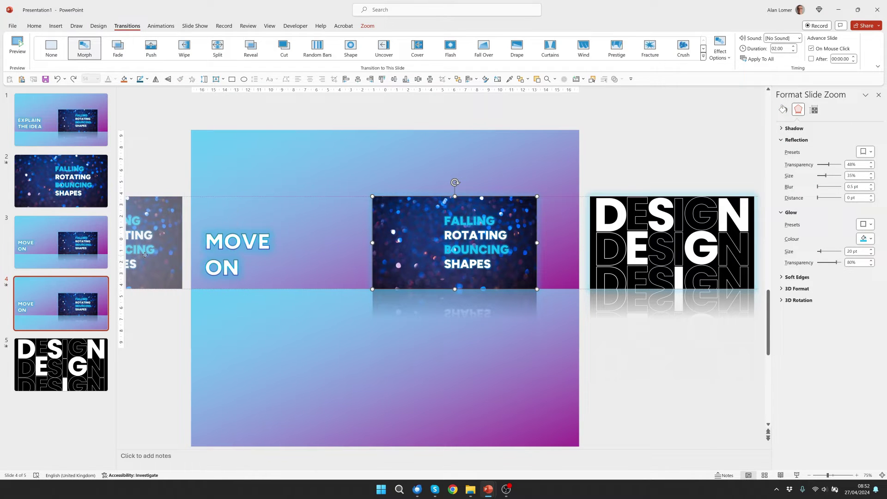
left_click(672, 224)
left_click_drag(672, 224, 468, 237)
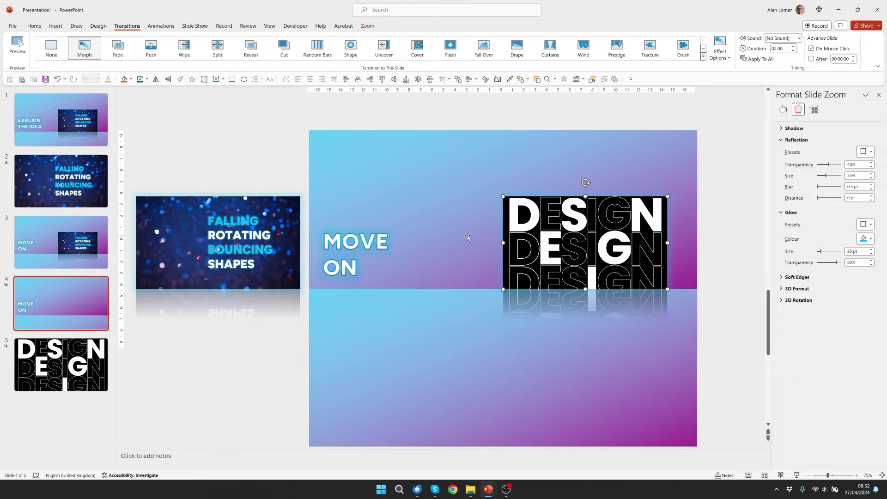
left_click(467, 238)
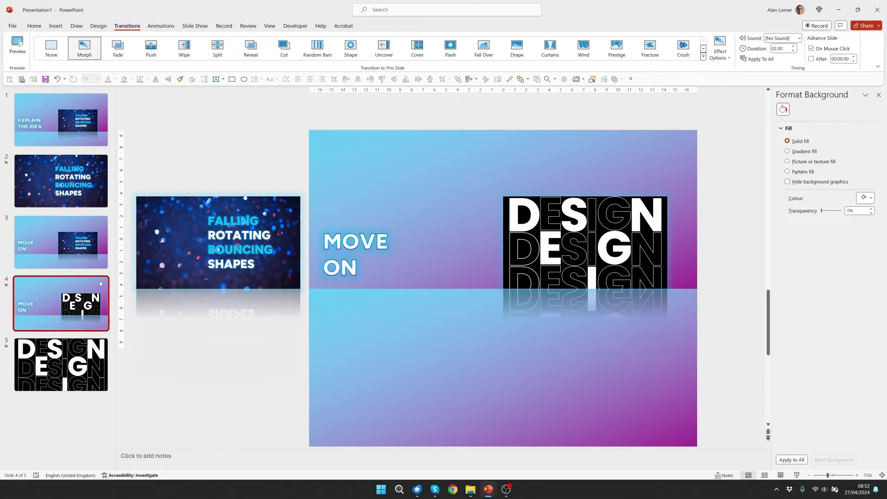
key("Page_Up")
- Check the bokeh zoom's horizontal position on slide 3 in Format Slide Zoom: 15.84 cm
right_click(464, 212)
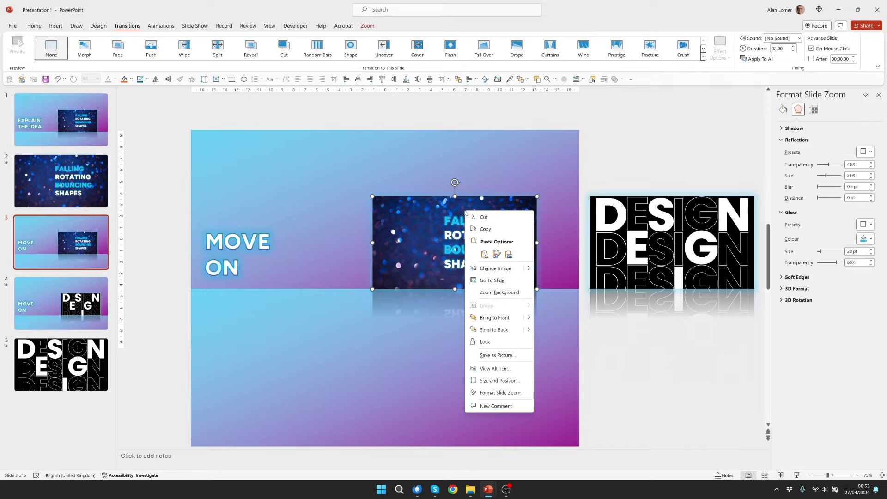
left_click(502, 392)
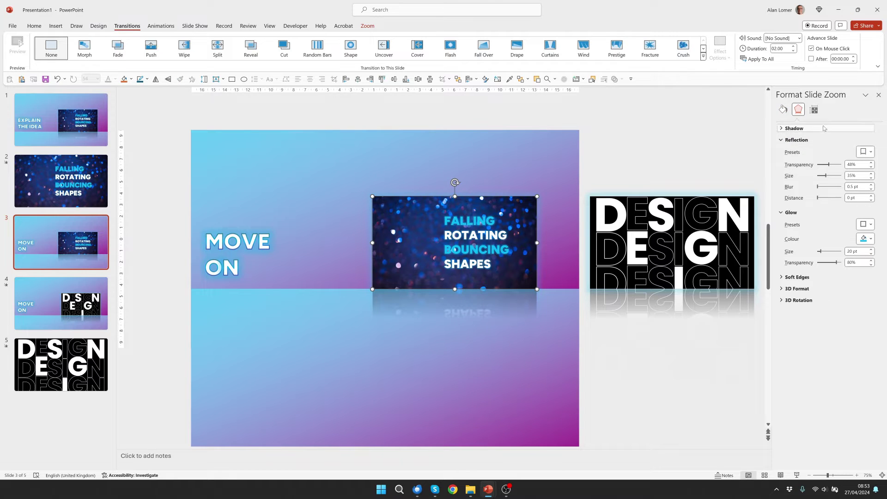
left_click(813, 110)
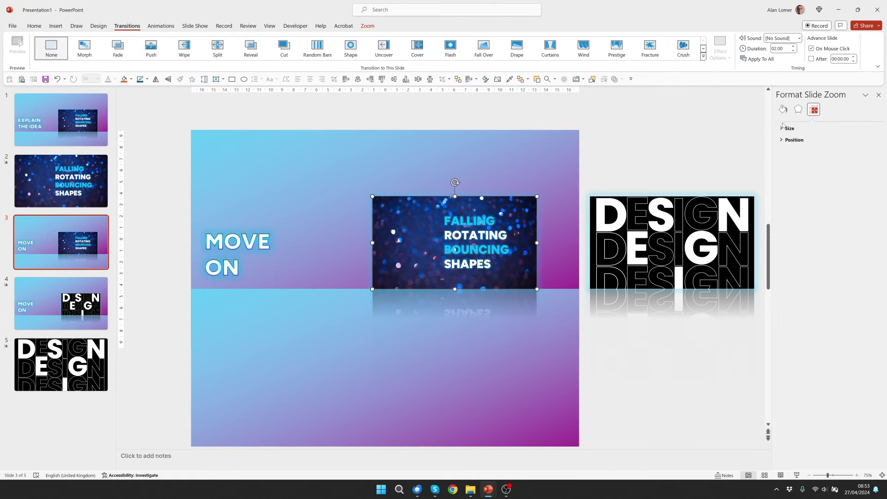
left_click(781, 140)
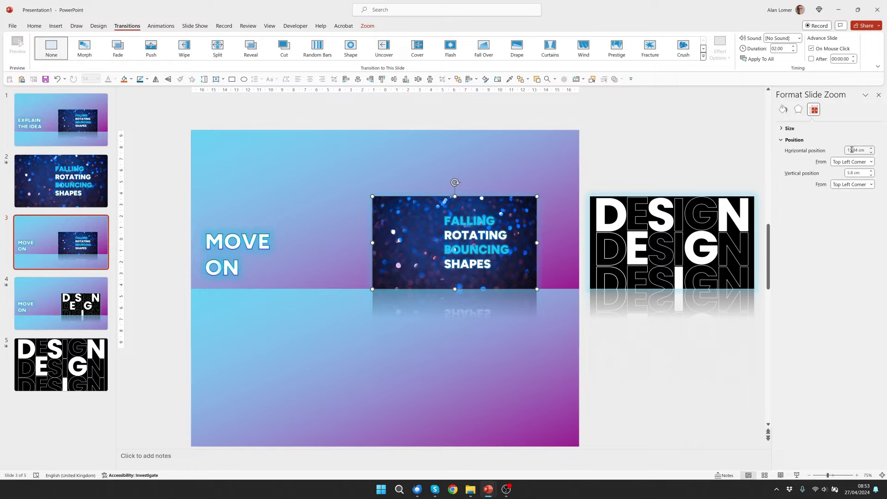
left_click_drag(865, 151, 840, 152)
- Set the DESIGN zoom on slide 4 to a horizontal position of 15.84 cm
left_click(60, 303)
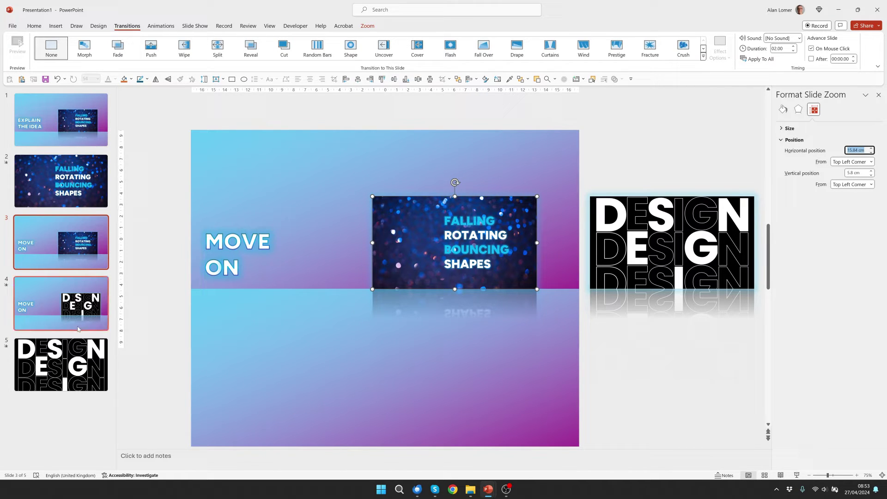
left_click(84, 47)
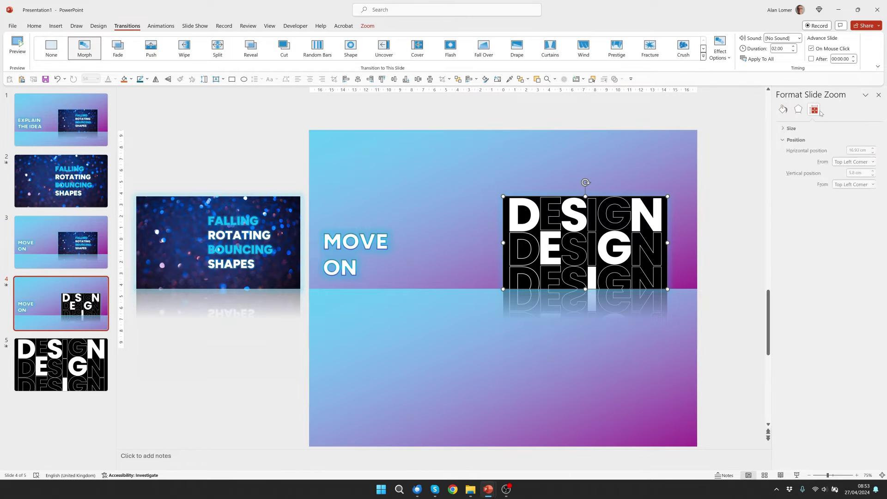
left_click(859, 151)
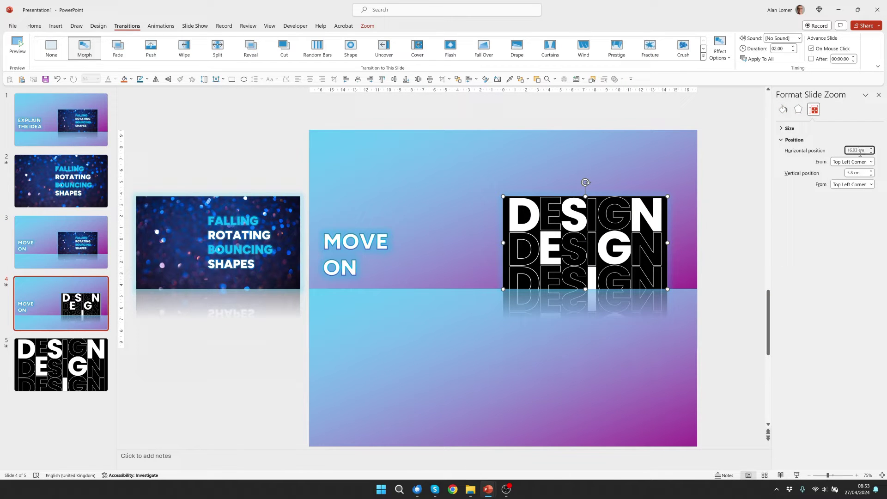
key("ctrl+a")
type("15.84")
key("Return")
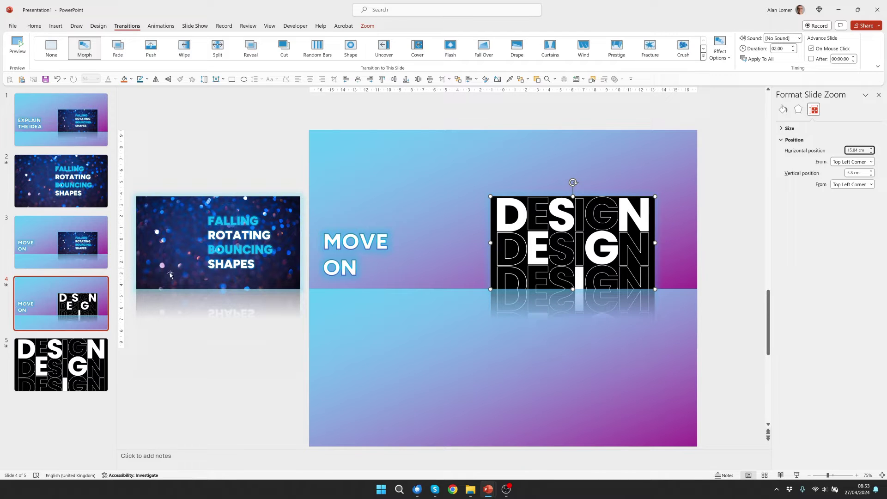